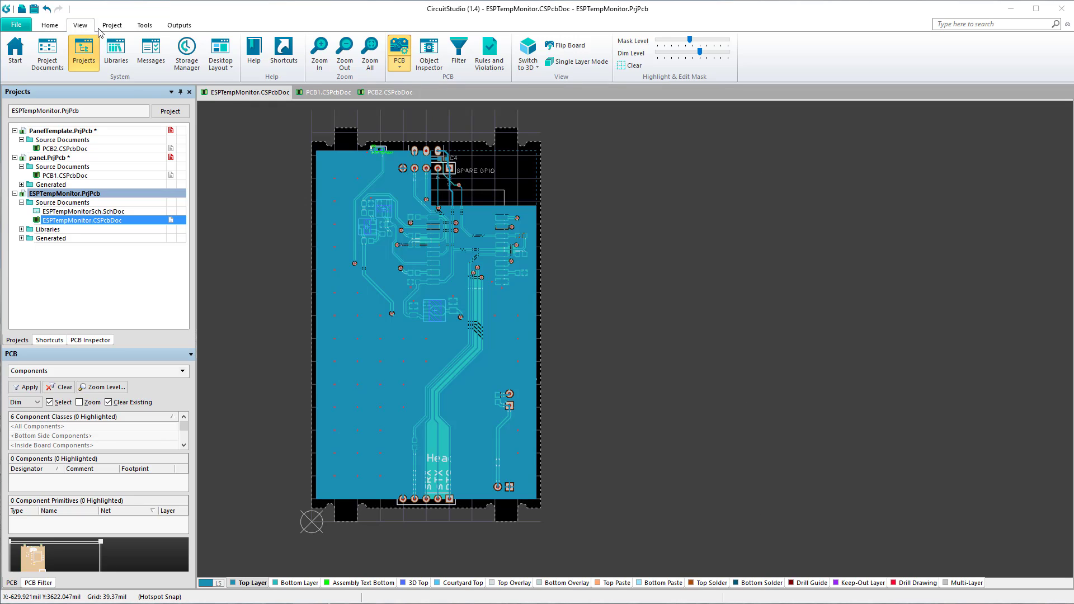
Step: Switch the ribbon to the Home tab to reveal the Place, Routing and Clipboard groups
{"action": "left_click", "coordinate": [55, 25]}
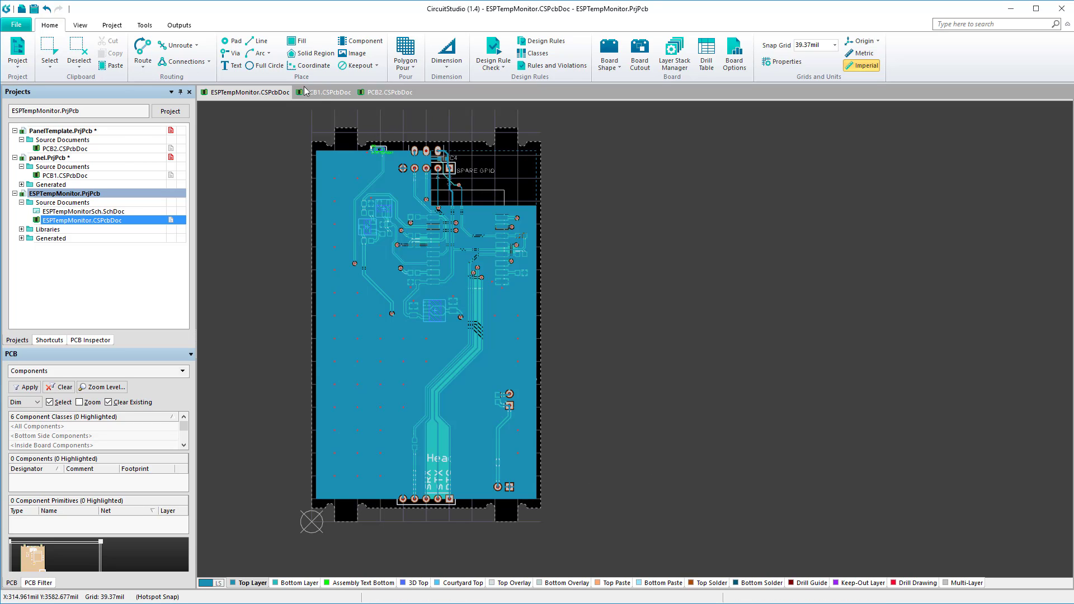
Step: Compare the PCB1 and ESPTempMonitor boards, briefly selecting the board-wide polygon pour
{"action": "left_click", "coordinate": [326, 92]}
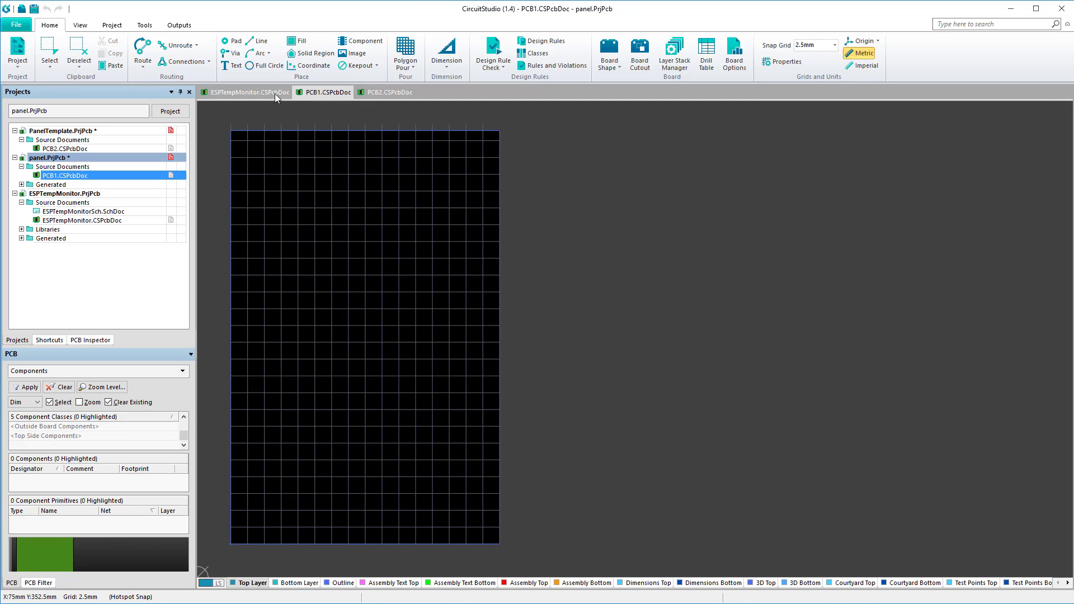
{"action": "left_click", "coordinate": [274, 93]}
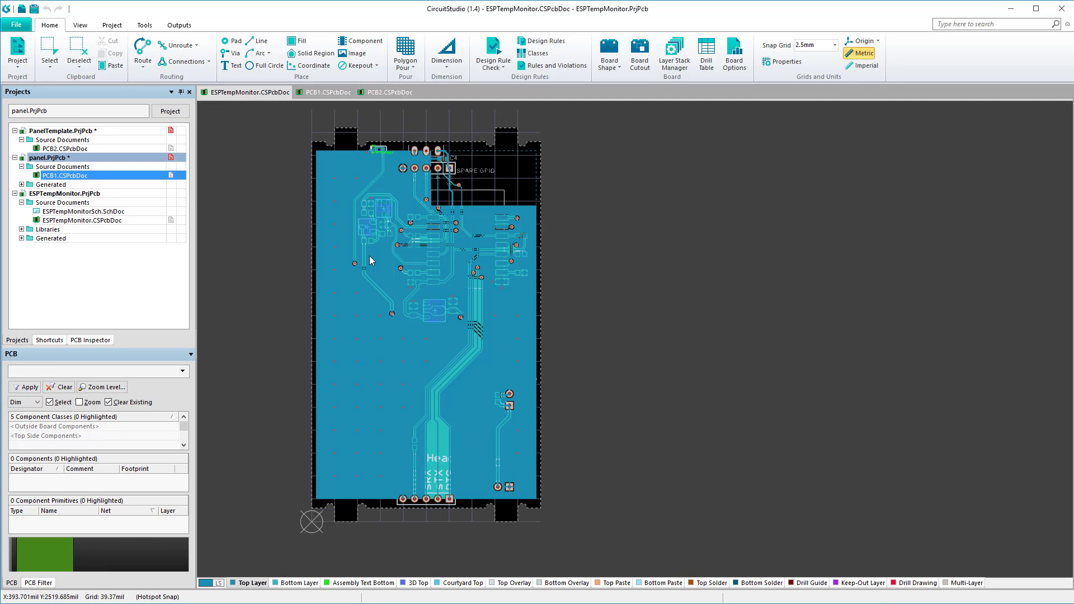
{"action": "left_click", "coordinate": [324, 338]}
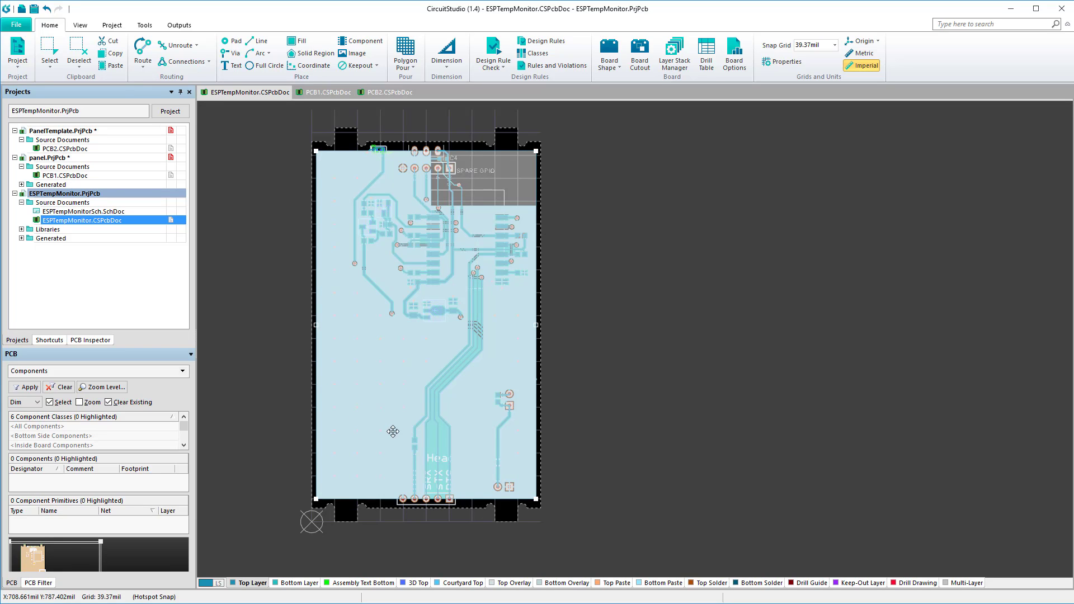
{"action": "left_click", "coordinate": [268, 159]}
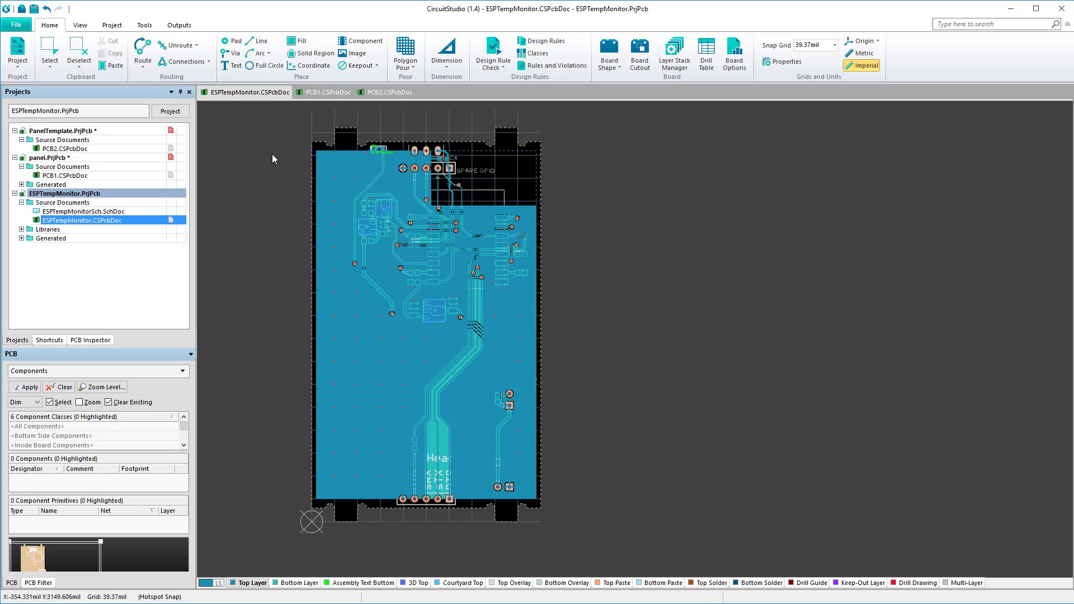
Step: Check PCB1 again, return to ESPTempMonitor, and focus the PanelTemplate project
{"action": "left_click", "coordinate": [321, 95]}
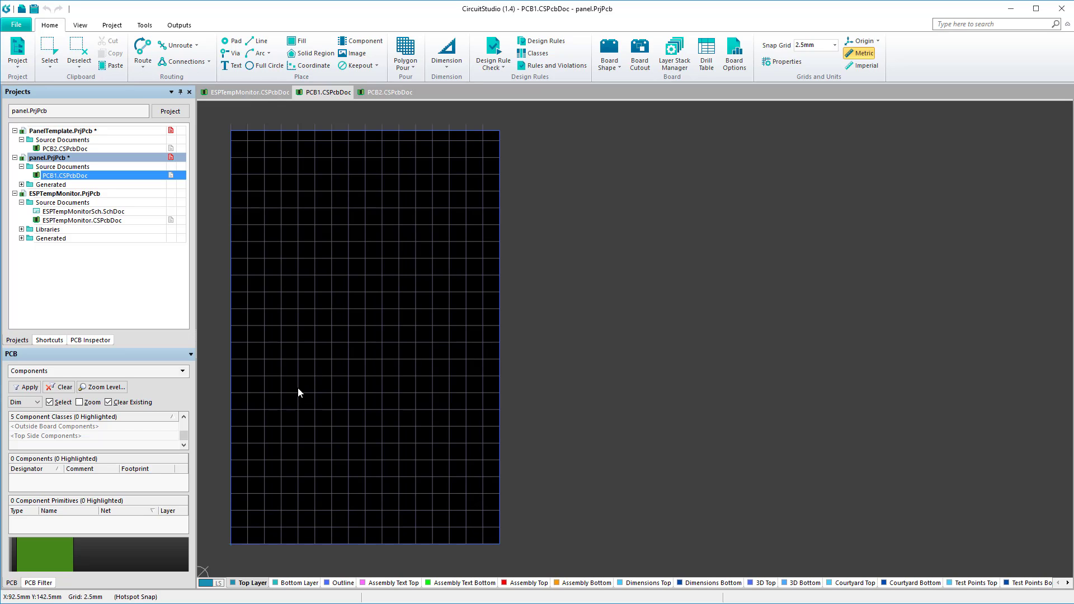
{"action": "left_click", "coordinate": [254, 93]}
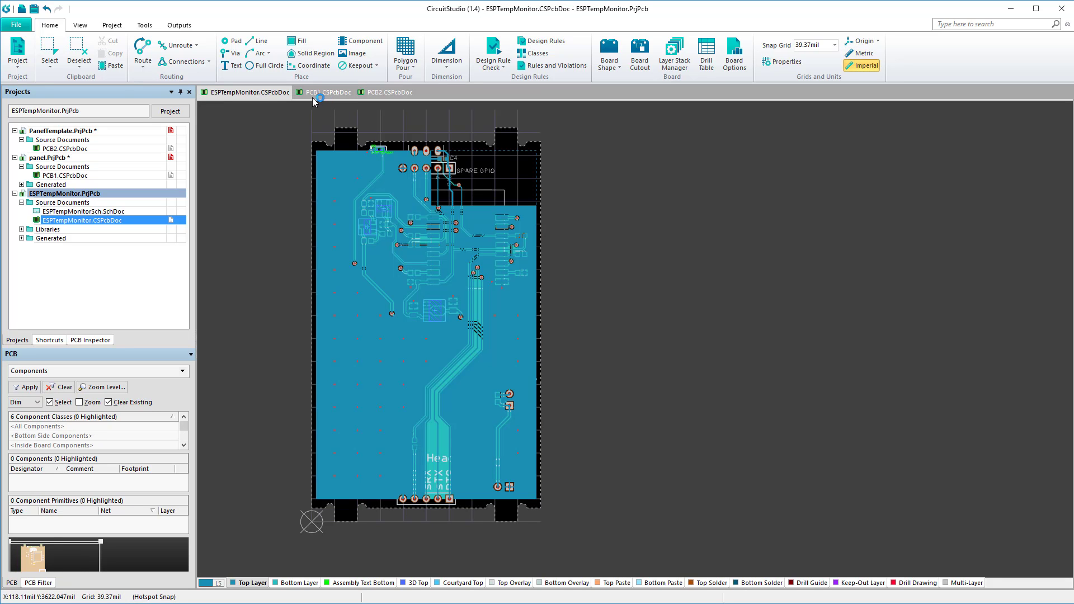
{"action": "left_click", "coordinate": [66, 132]}
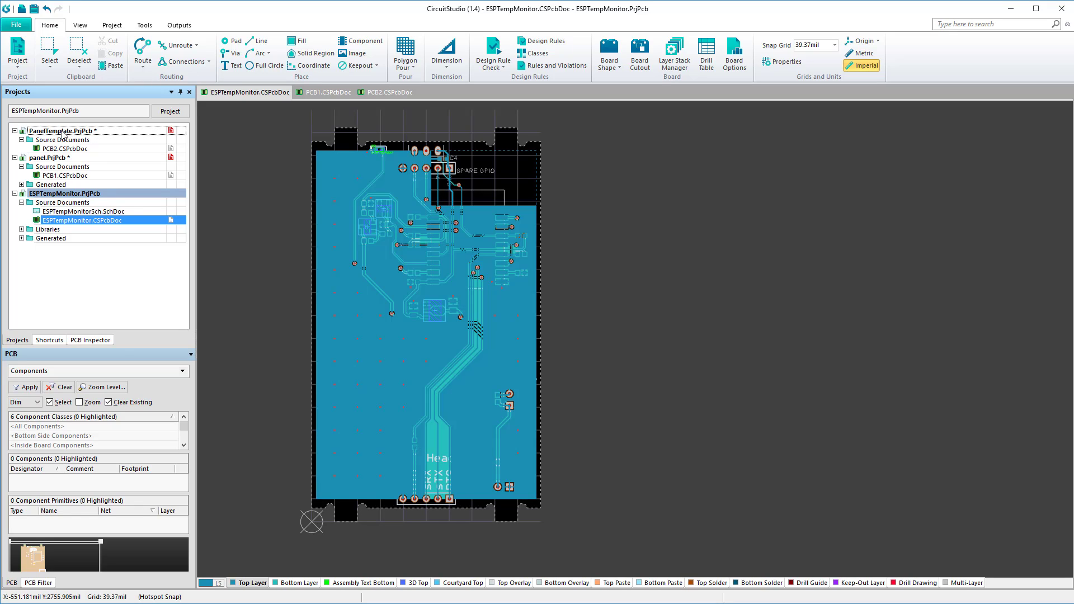
Step: Open PCB2, then import EmbeddedArray.PcbDoc as an Altium PCB 5.0 and 6.0 file
{"action": "double_click", "coordinate": [74, 148]}
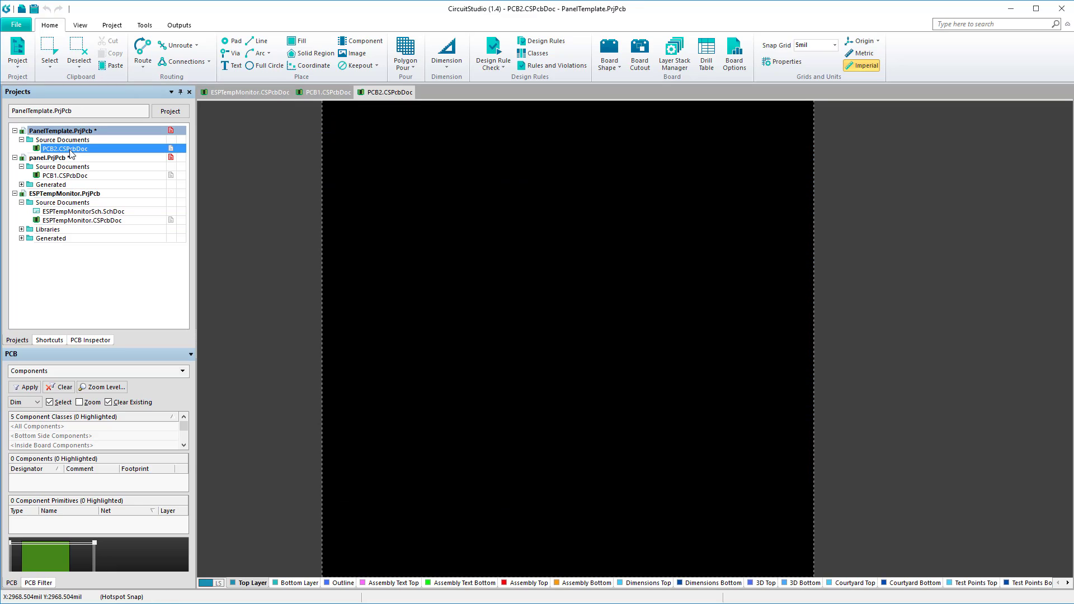
{"action": "left_click", "coordinate": [16, 24]}
{"action": "left_click", "coordinate": [90, 361]}
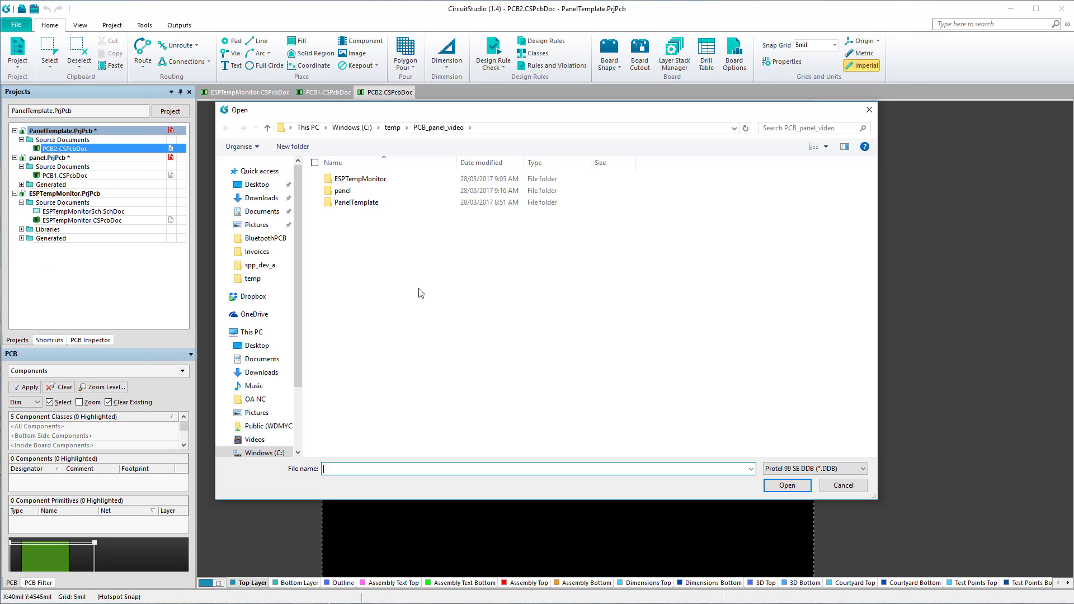
{"action": "left_click", "coordinate": [773, 468]}
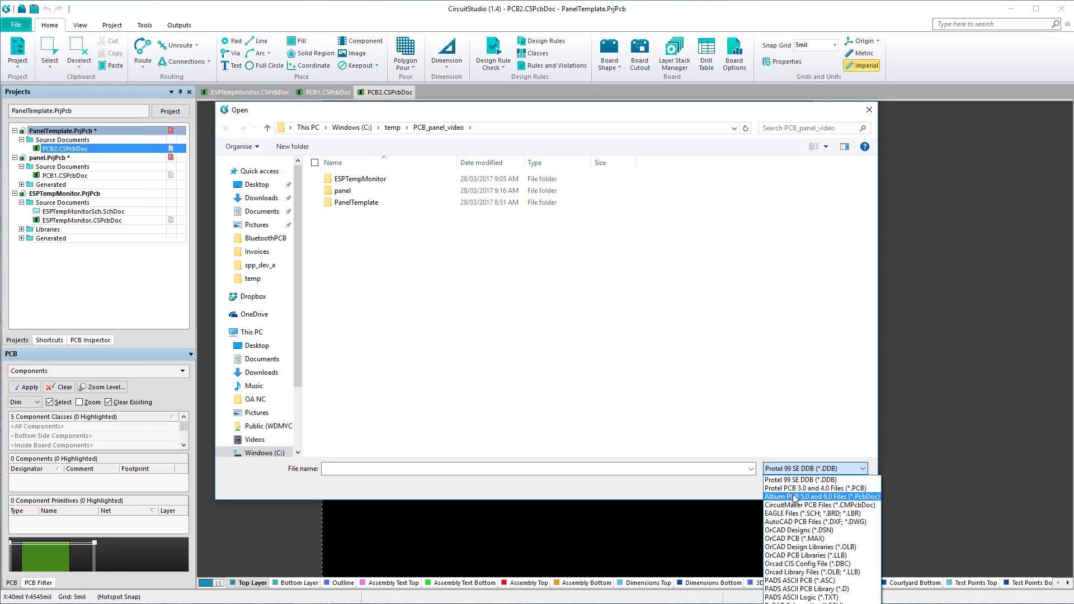
{"action": "left_click", "coordinate": [789, 488]}
{"action": "left_click", "coordinate": [410, 217]}
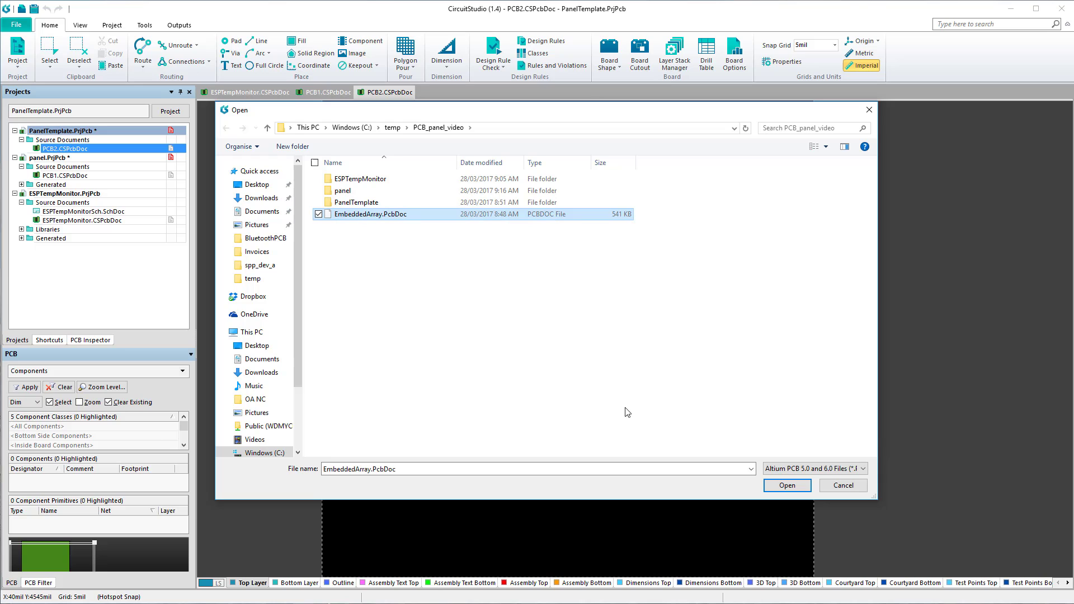
{"action": "left_click", "coordinate": [788, 485]}
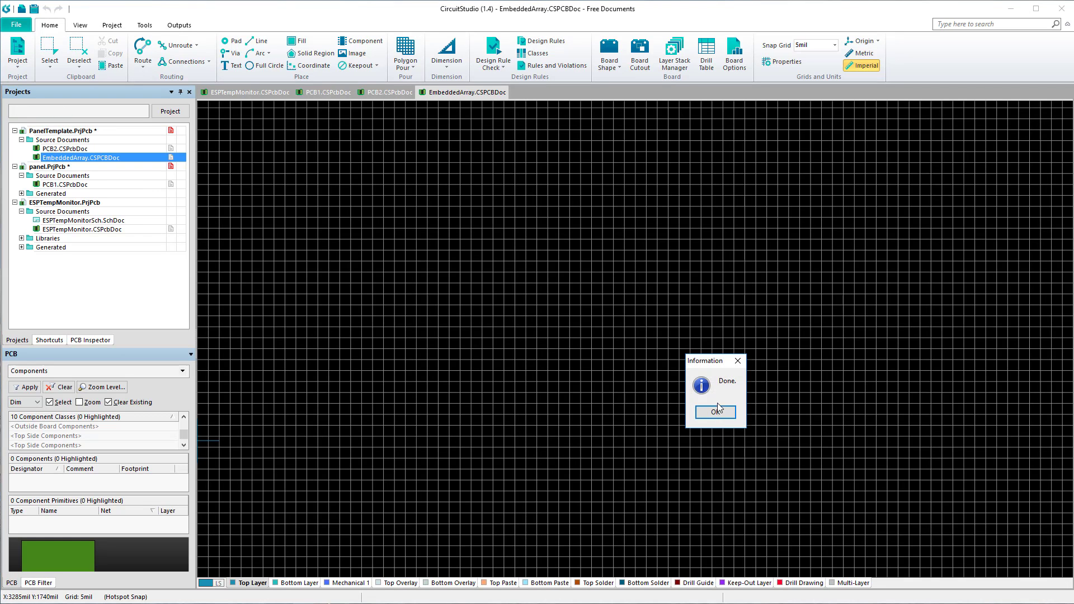
Step: Dismiss the Done message and close the .htm import report
{"action": "left_click", "coordinate": [715, 411]}
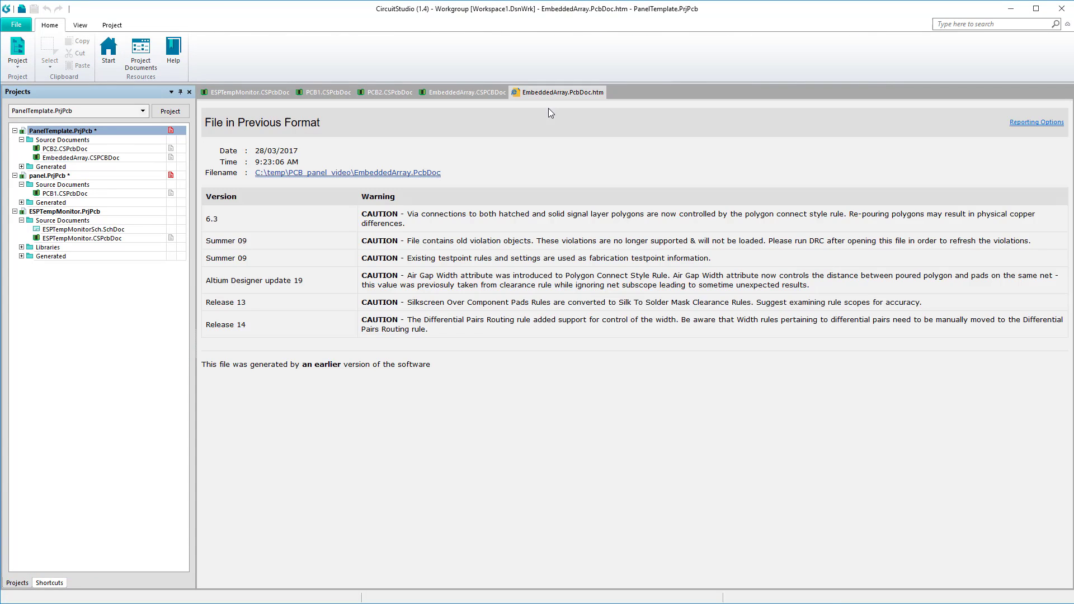
{"action": "right_click", "coordinate": [545, 98]}
{"action": "left_click", "coordinate": [556, 100]}
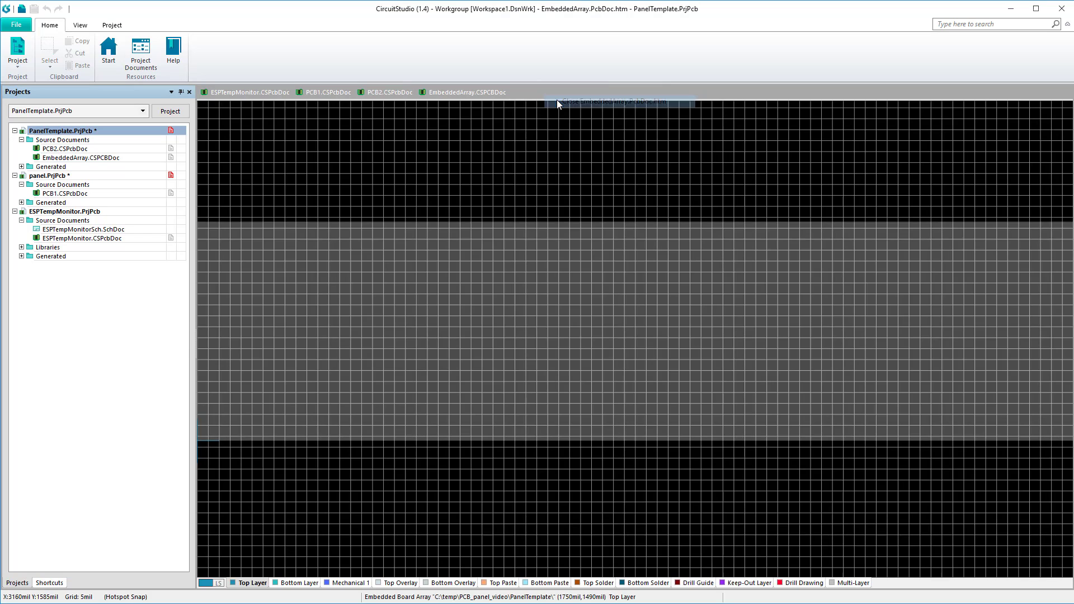
Step: Bring EmbeddedArray forward and select its embedded board array at 1750mil, 1490mil
{"action": "left_click", "coordinate": [475, 93]}
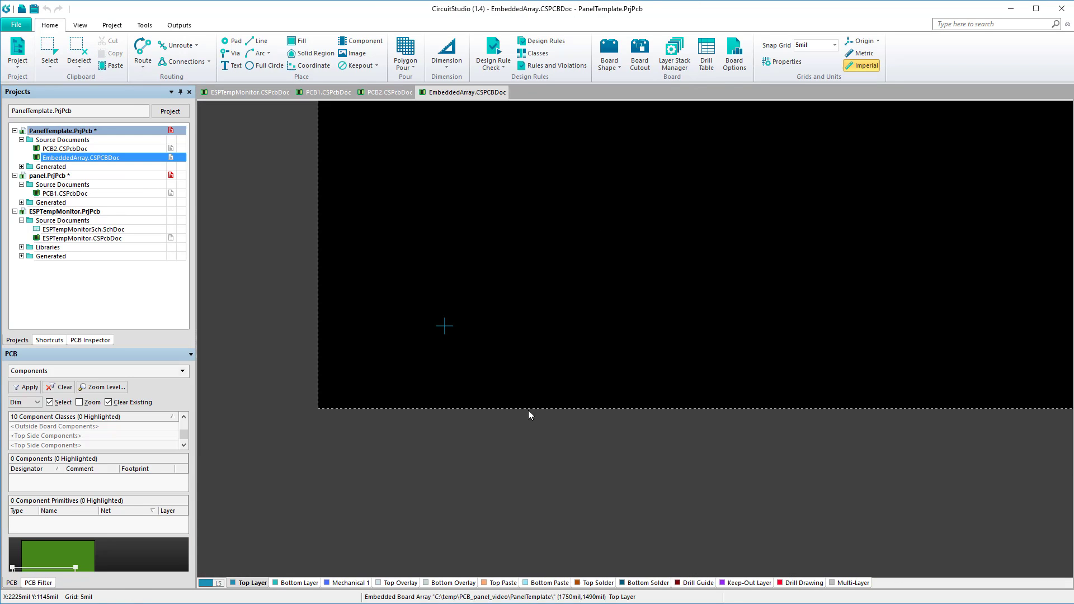
{"action": "left_click", "coordinate": [518, 426]}
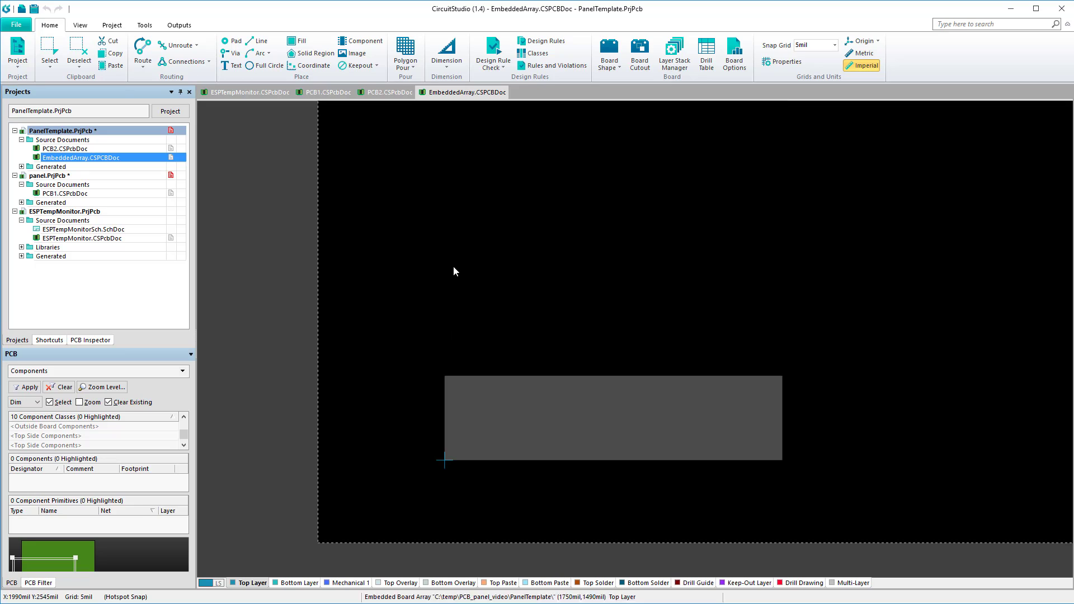
{"action": "left_click", "coordinate": [34, 9]}
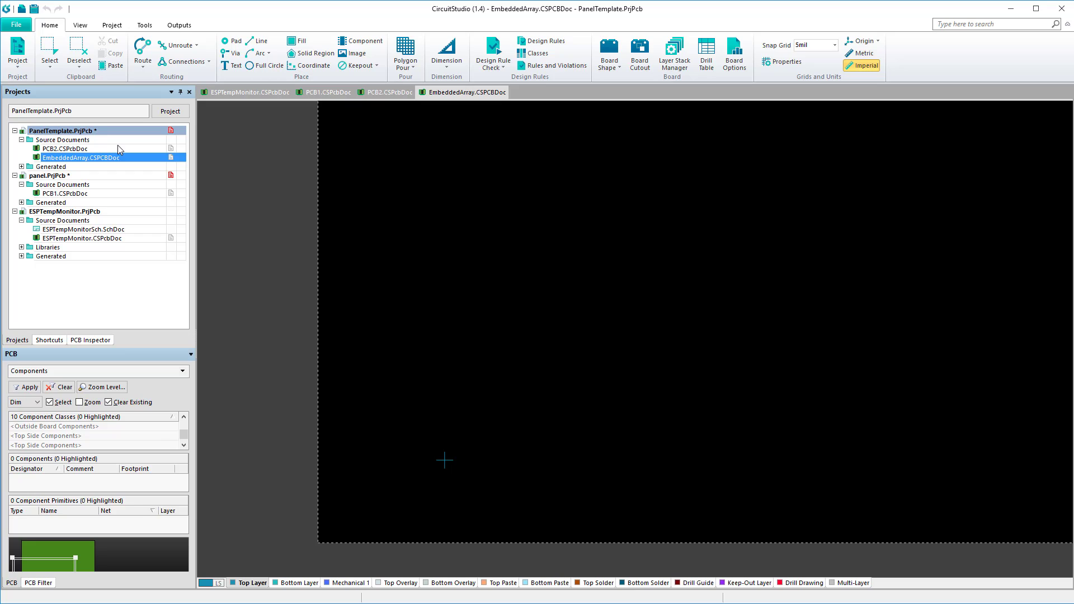
{"action": "left_click", "coordinate": [470, 429]}
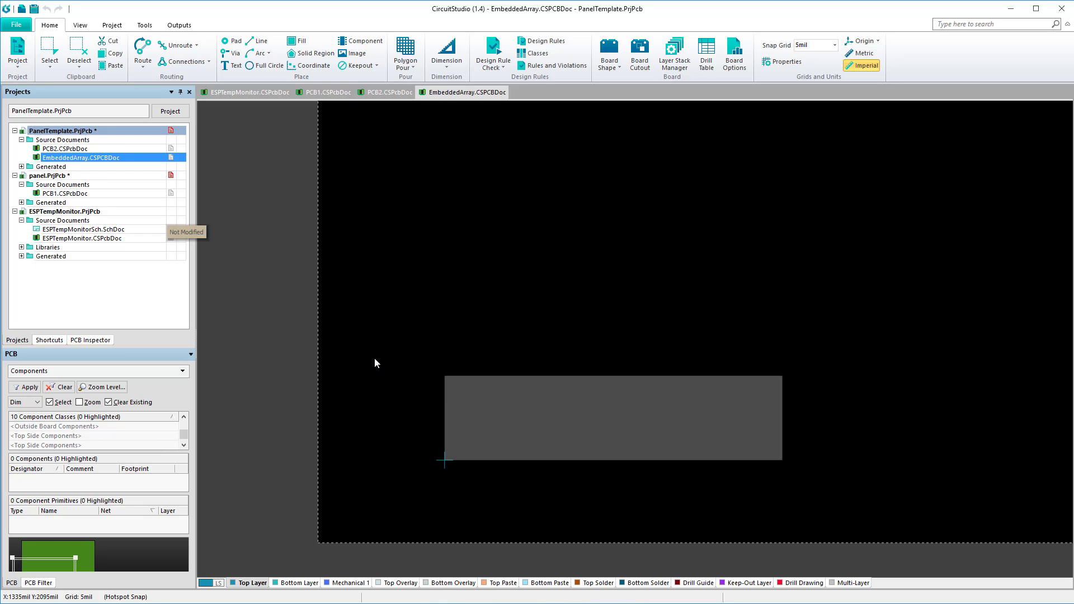
Step: Copy the embedded board array from EmbeddedArray, using the board corner as reference point
{"action": "right_click", "coordinate": [95, 130]}
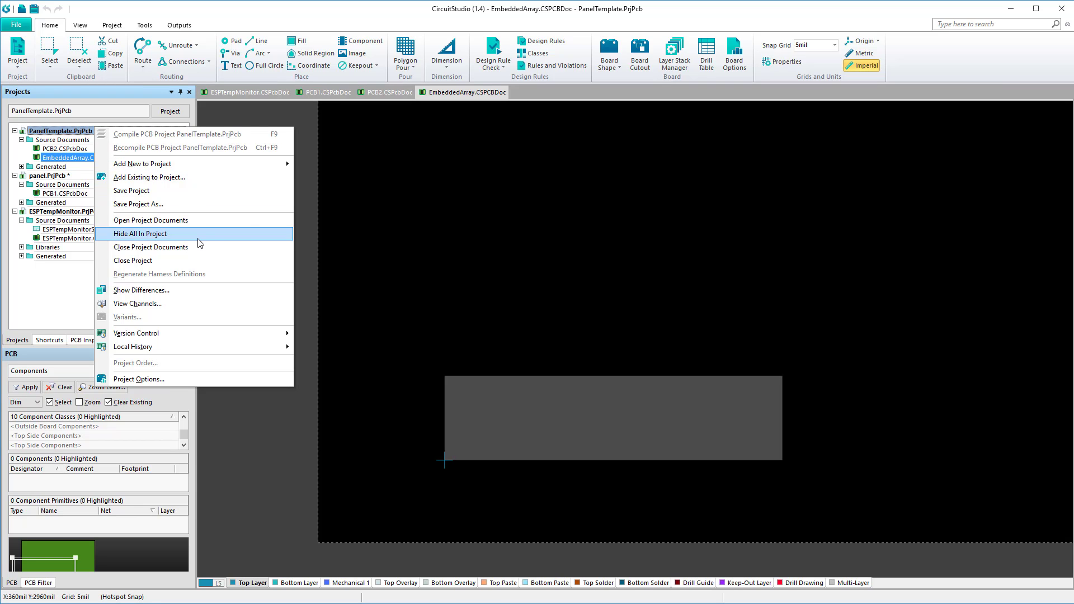
{"action": "left_click", "coordinate": [421, 261]}
{"action": "left_click", "coordinate": [490, 287]}
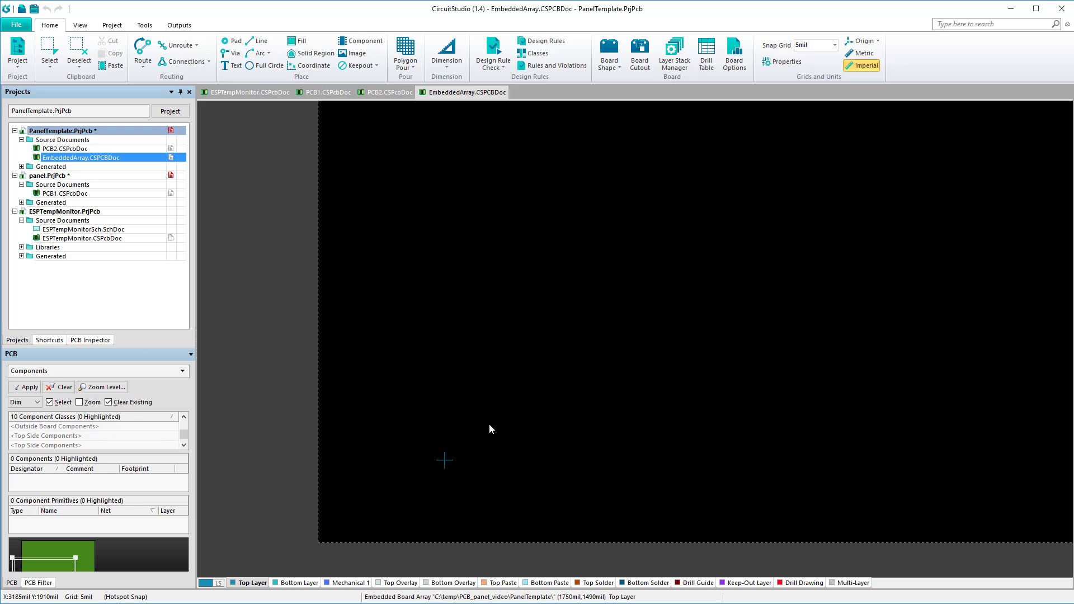
{"action": "left_click", "coordinate": [489, 428]}
{"action": "key", "text": "ctrl+c"}
{"action": "scroll", "coordinate": [424, 525], "scroll_direction": "up", "scroll_amount": 2, "text": "ctrl"}
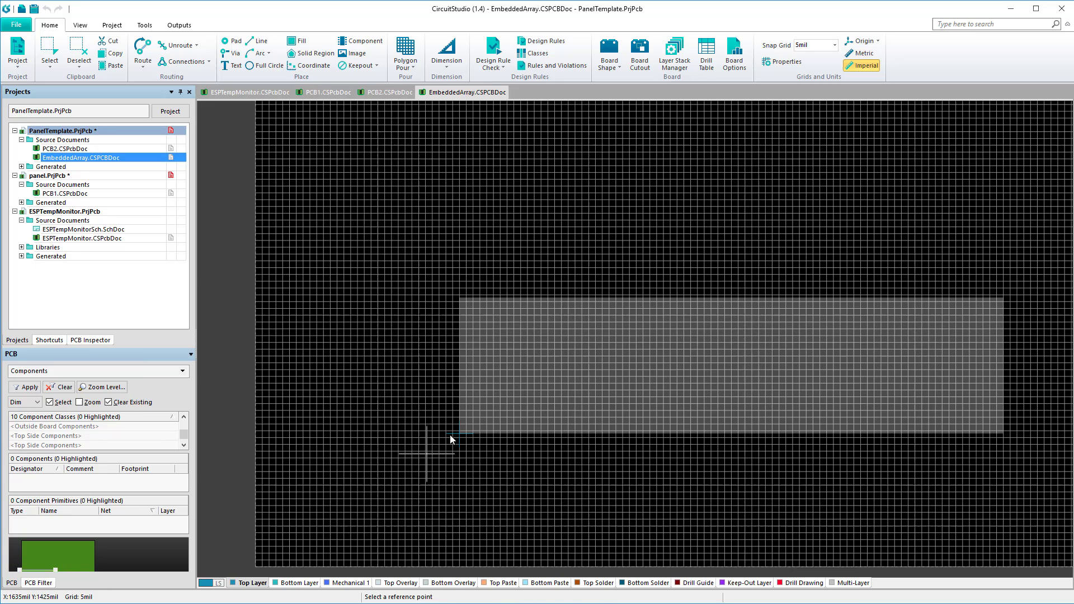
{"action": "scroll", "coordinate": [450, 435], "scroll_direction": "up", "scroll_amount": 2, "text": "ctrl"}
{"action": "left_click", "coordinate": [459, 432]}
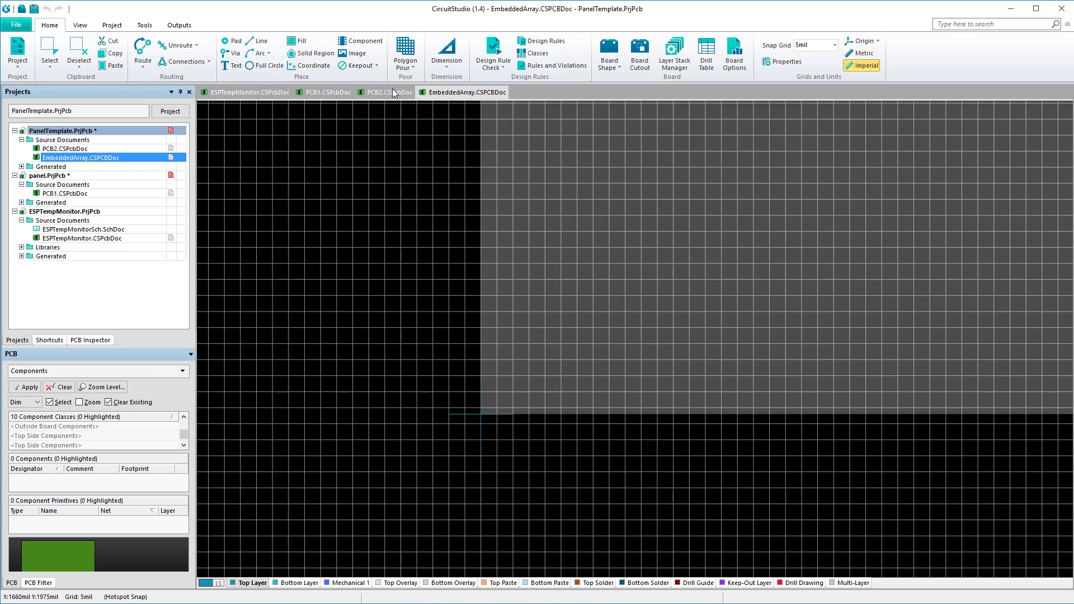
Step: Paste the array into PCB1 at its bottom-left corner, 37.5mm, 37.5mm
{"action": "left_click", "coordinate": [328, 92]}
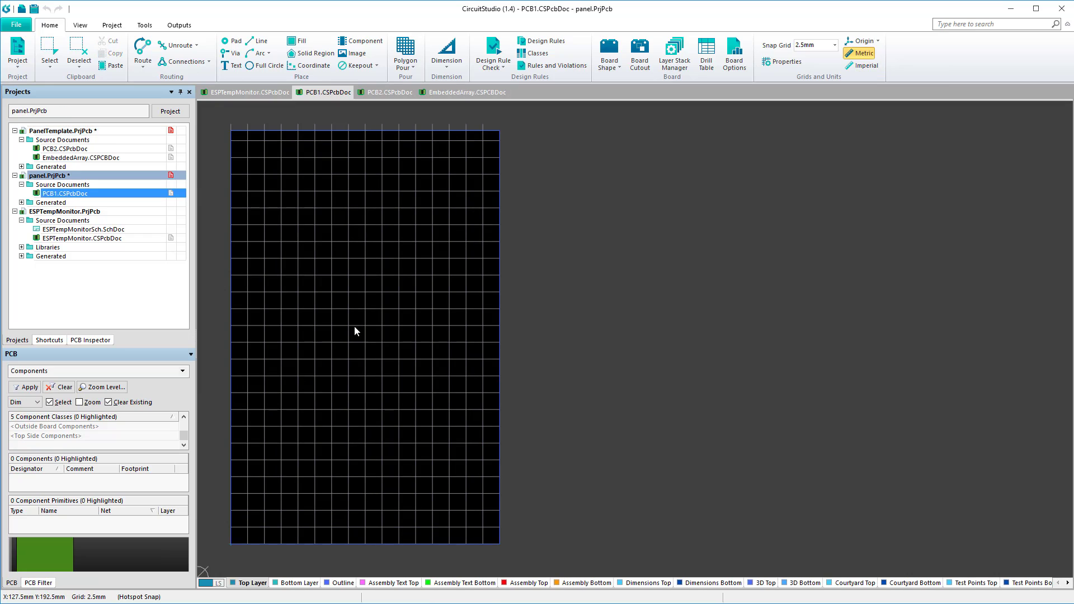
{"action": "right_click", "coordinate": [279, 381]}
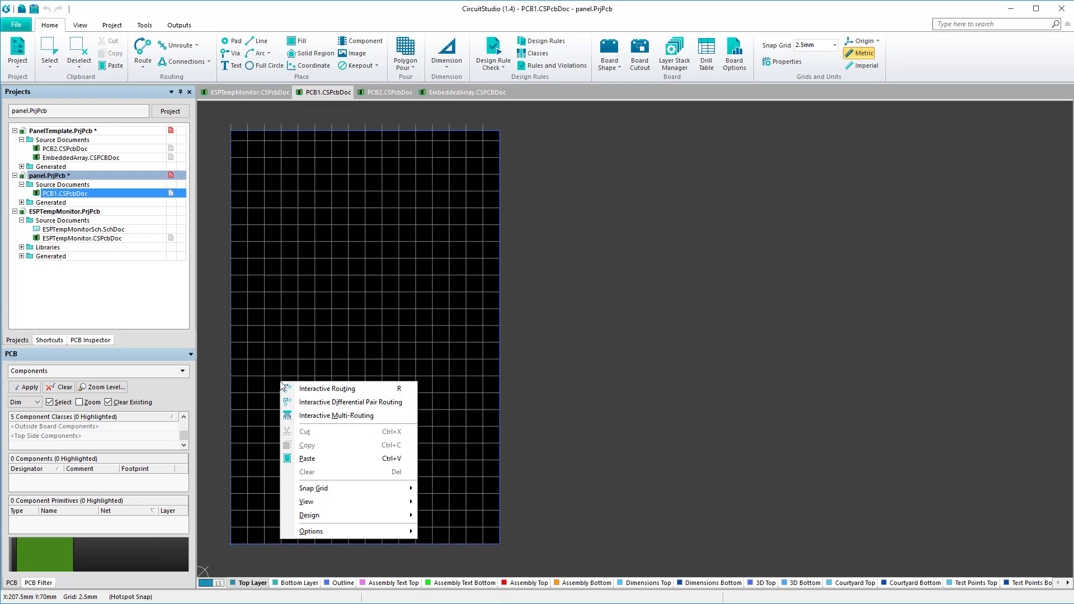
{"action": "left_click", "coordinate": [369, 460]}
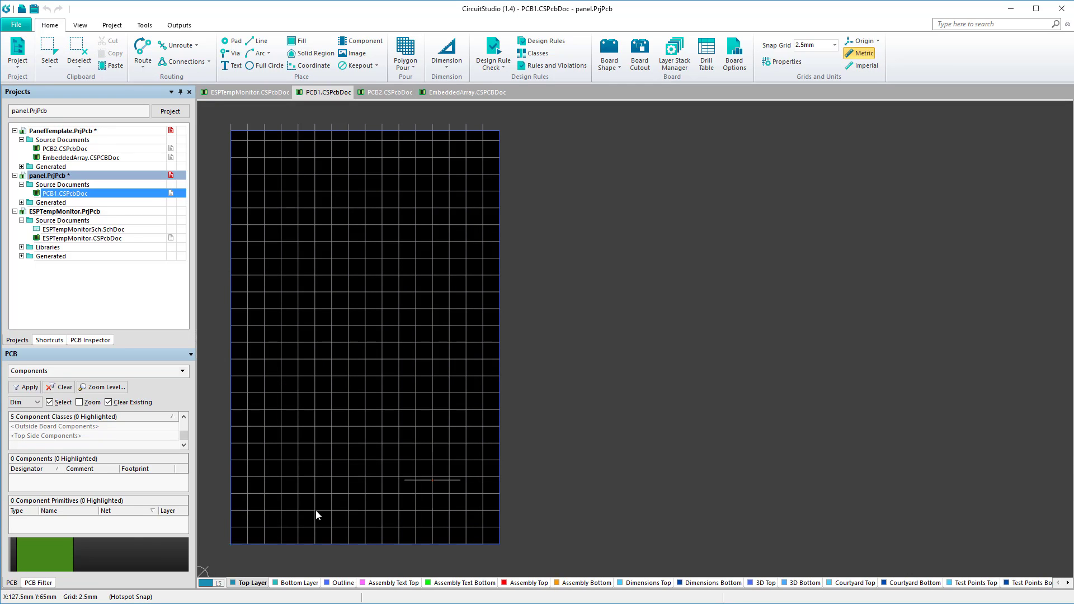
{"action": "left_click", "coordinate": [248, 528]}
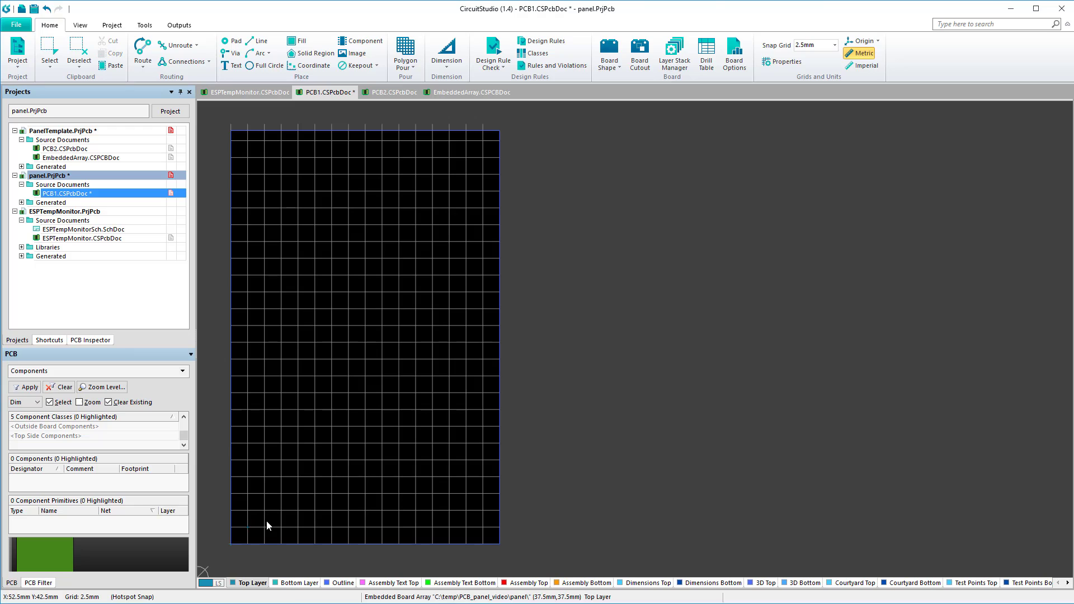
Step: Make the placed array use the ESPTempMonitor.CSPcbDoc board
{"action": "double_click", "coordinate": [267, 520]}
{"action": "left_click", "coordinate": [798, 438]}
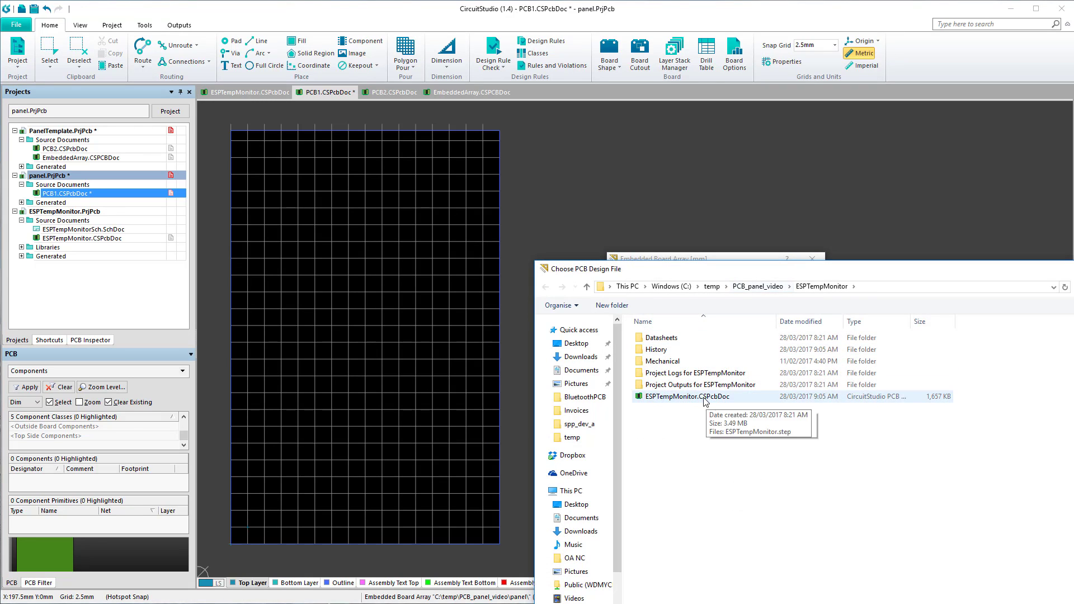
{"action": "left_click", "coordinate": [771, 396]}
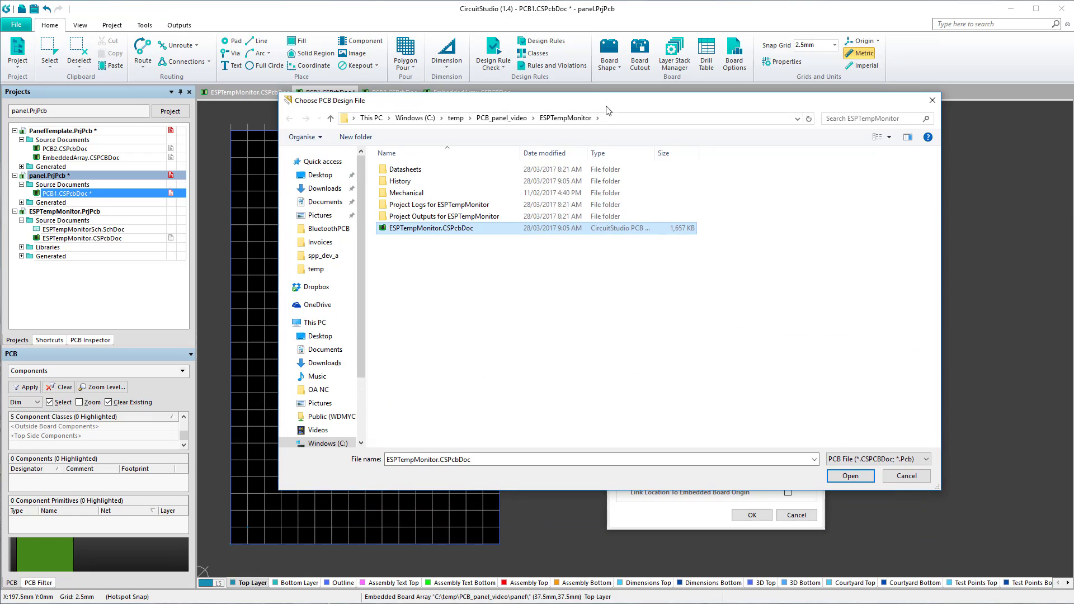
{"action": "left_click", "coordinate": [856, 480]}
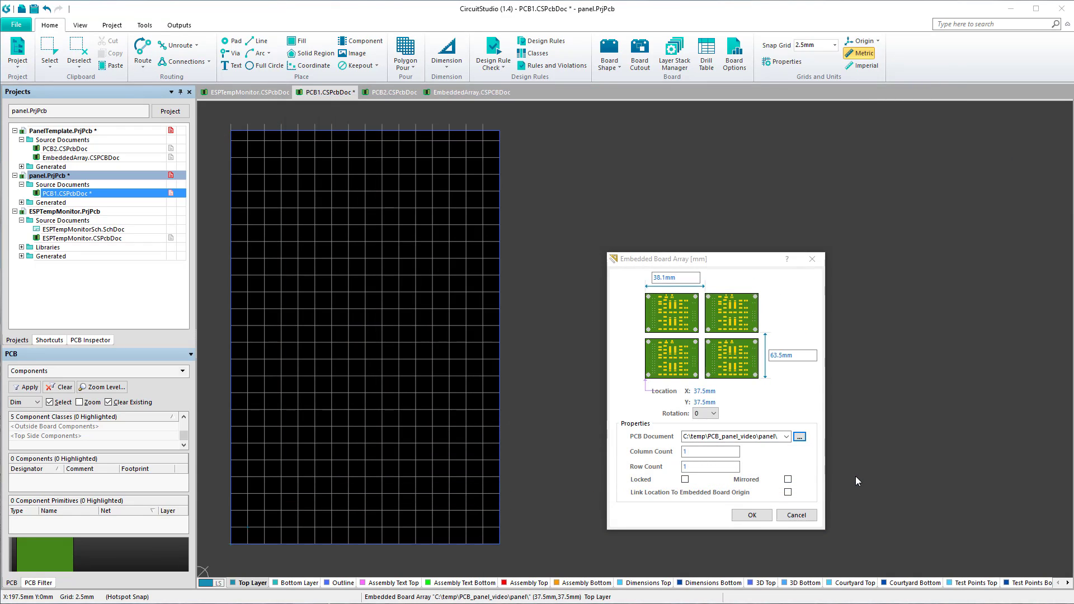
Step: Set the array to 2 columns by 2 rows, spaced 55 mm horizontally and 100 mm vertically
{"action": "left_click", "coordinate": [701, 452]}
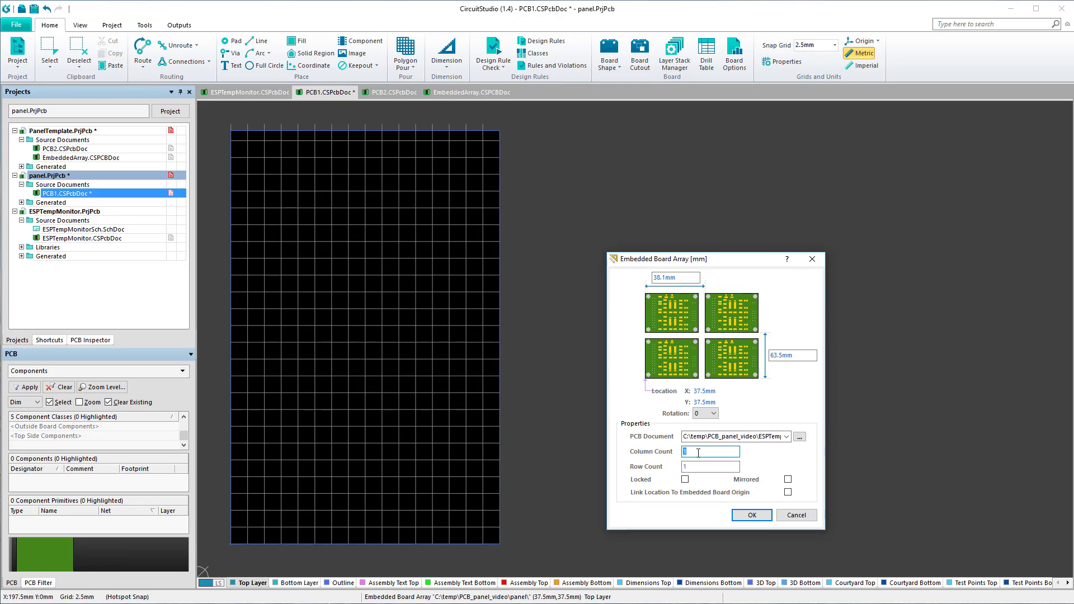
{"action": "type", "text": "2"}
{"action": "key", "text": "Tab"}
{"action": "type", "text": "2"}
{"action": "double_click", "coordinate": [681, 277]}
{"action": "type", "text": "55"}
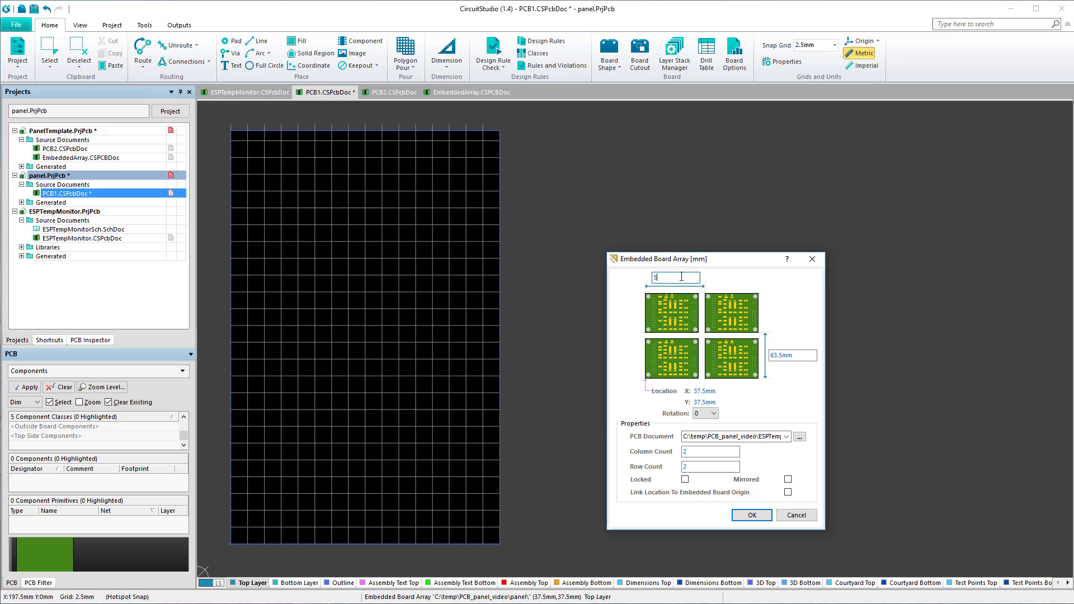
{"action": "double_click", "coordinate": [772, 357]}
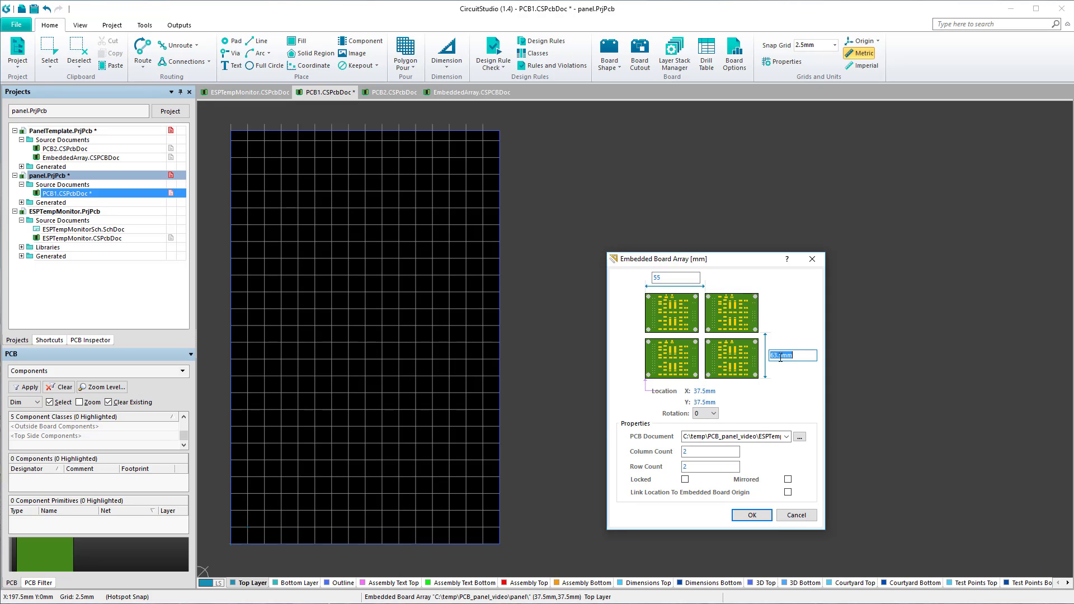
{"action": "type", "text": "100"}
{"action": "left_click", "coordinate": [752, 514]}
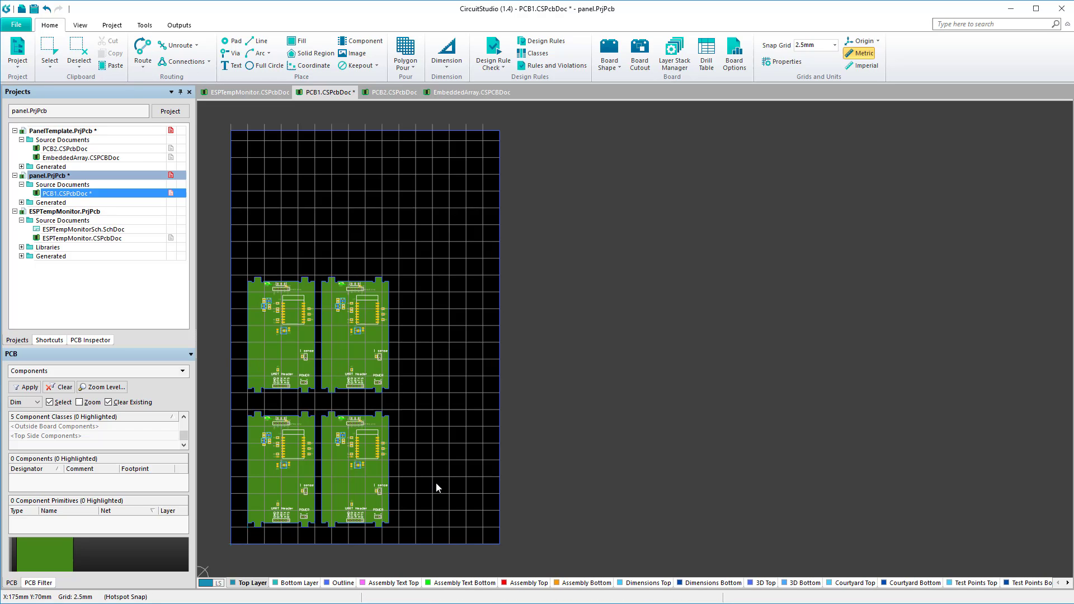
{"action": "left_click", "coordinate": [277, 489]}
{"action": "left_click", "coordinate": [443, 448]}
{"action": "left_click", "coordinate": [81, 158]}
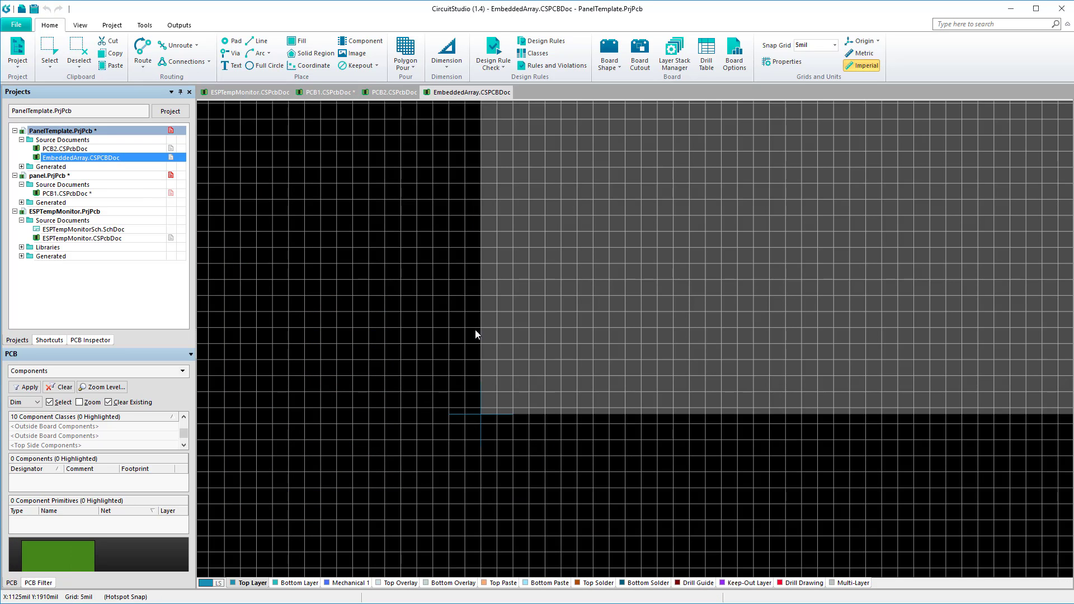
{"action": "scroll", "coordinate": [444, 405], "scroll_direction": "down", "scroll_amount": 6, "text": "ctrl"}
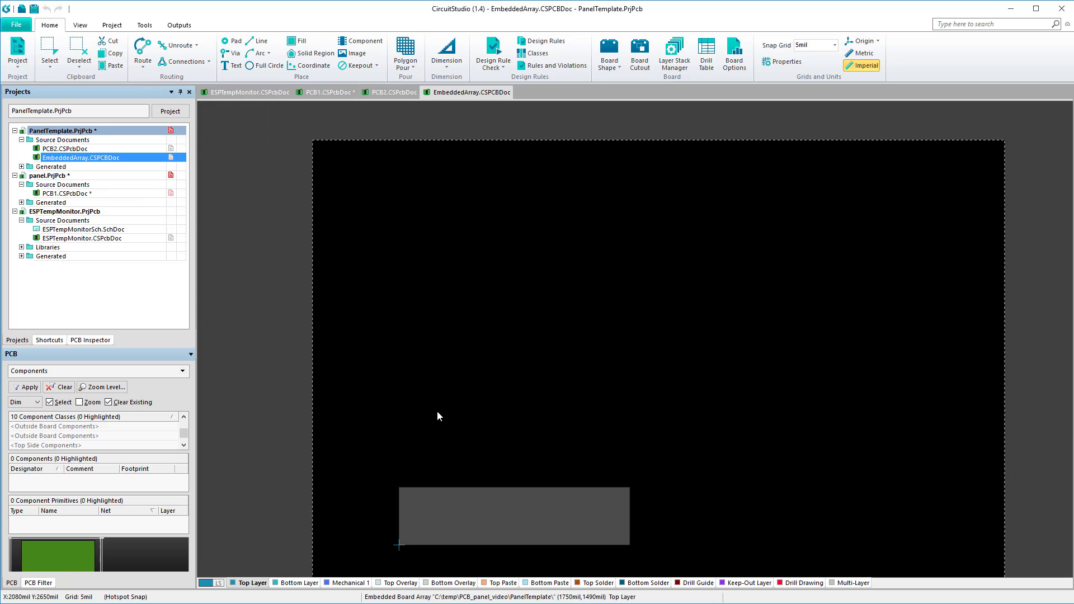
{"action": "scroll", "coordinate": [438, 411], "scroll_direction": "down", "scroll_amount": 2}
{"action": "left_click", "coordinate": [65, 194]}
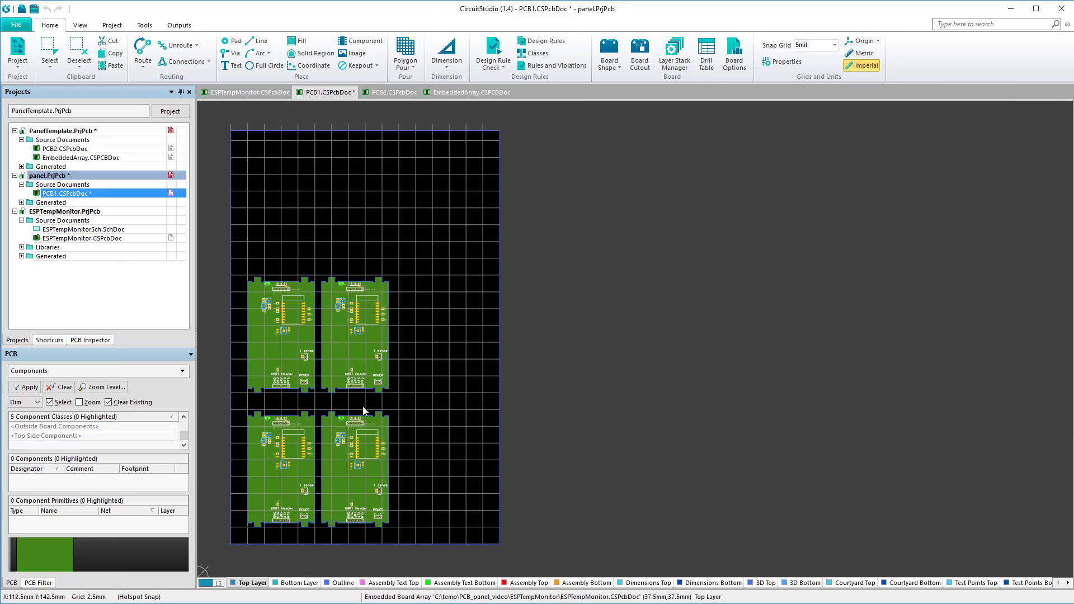
{"action": "double_click", "coordinate": [300, 478]}
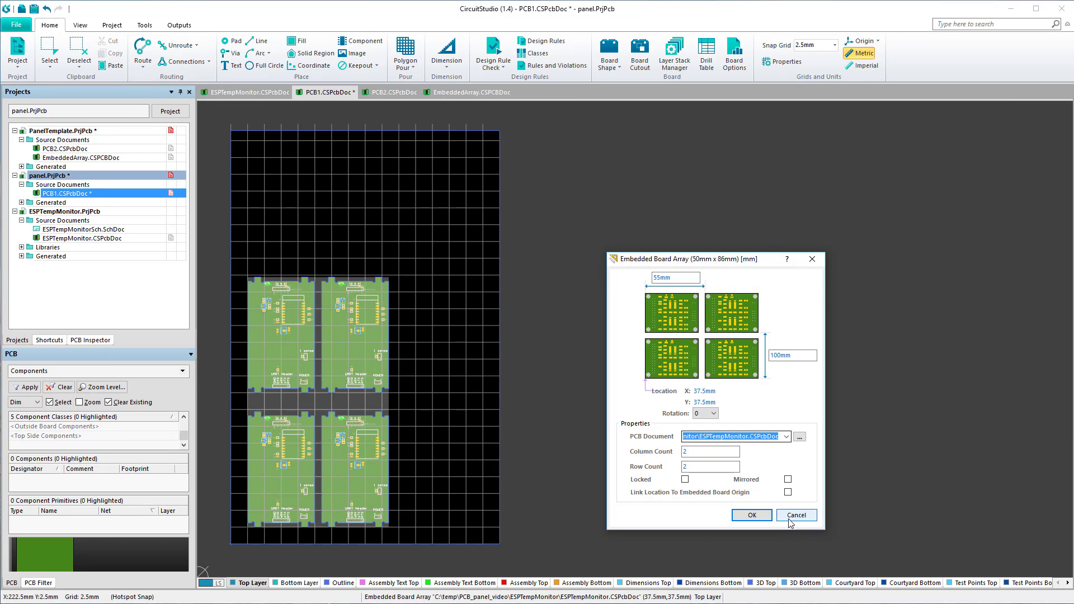
{"action": "left_click", "coordinate": [796, 515]}
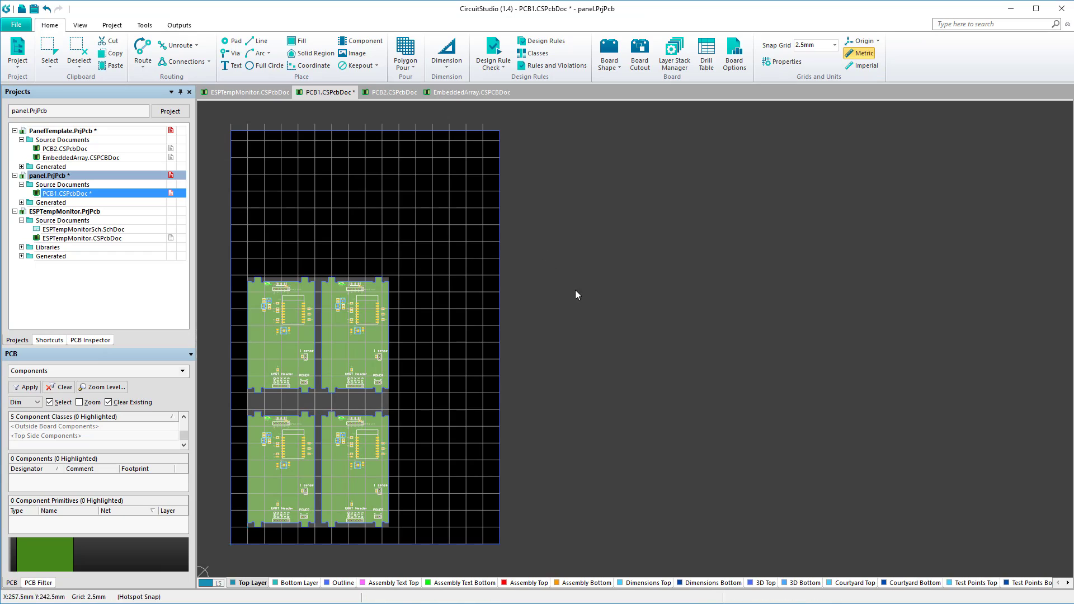